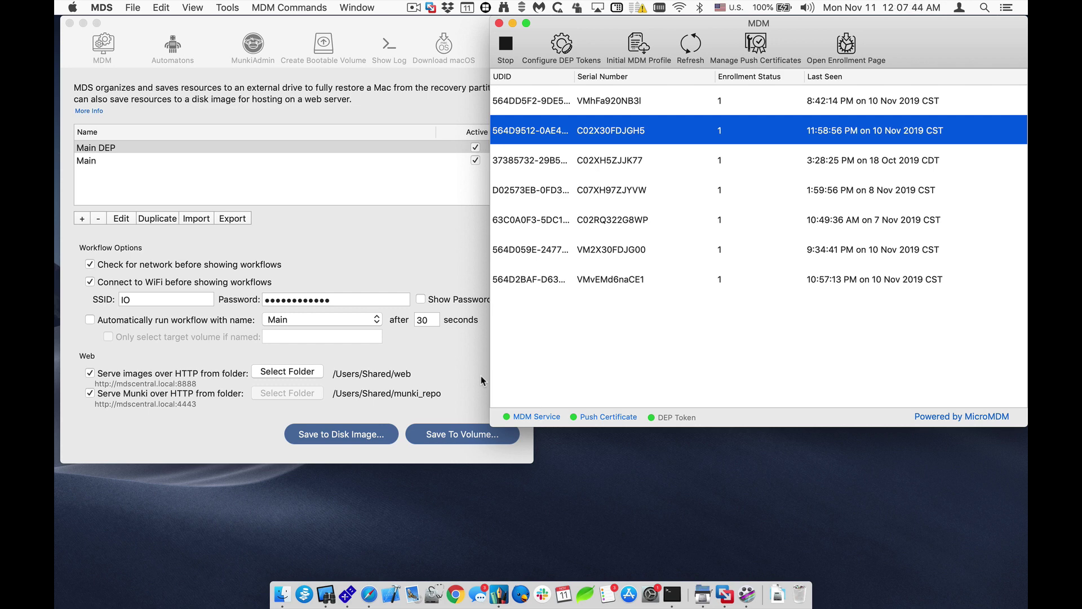
# Step: Review the Initial MDM Profile's General, Setup Assistant, Resources, Munki and Remote Management sections, then cancel unchanged
pyautogui.click(636, 53)
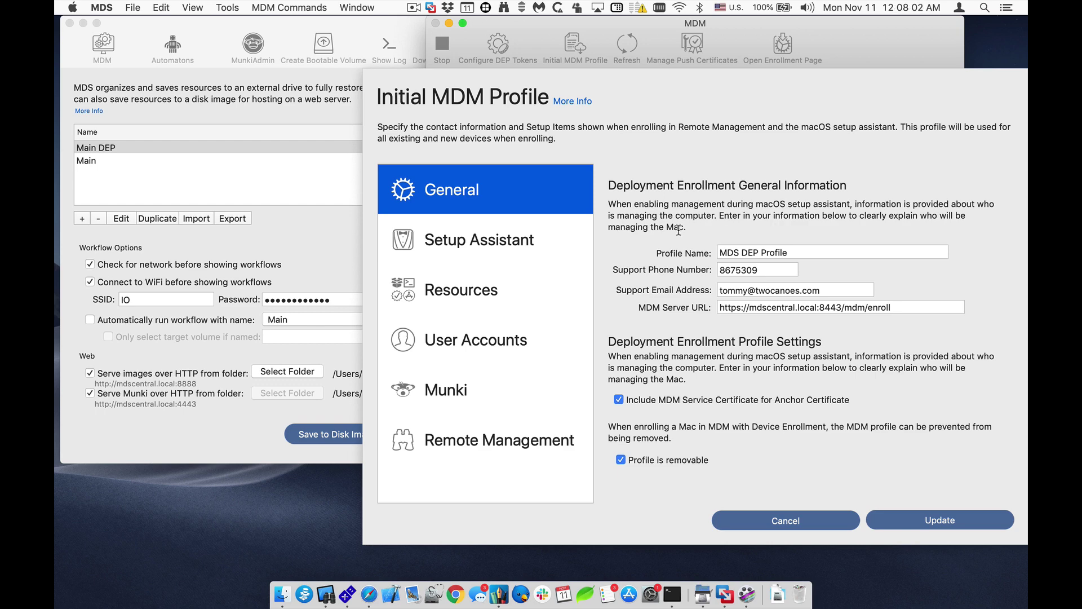
pyautogui.click(480, 225)
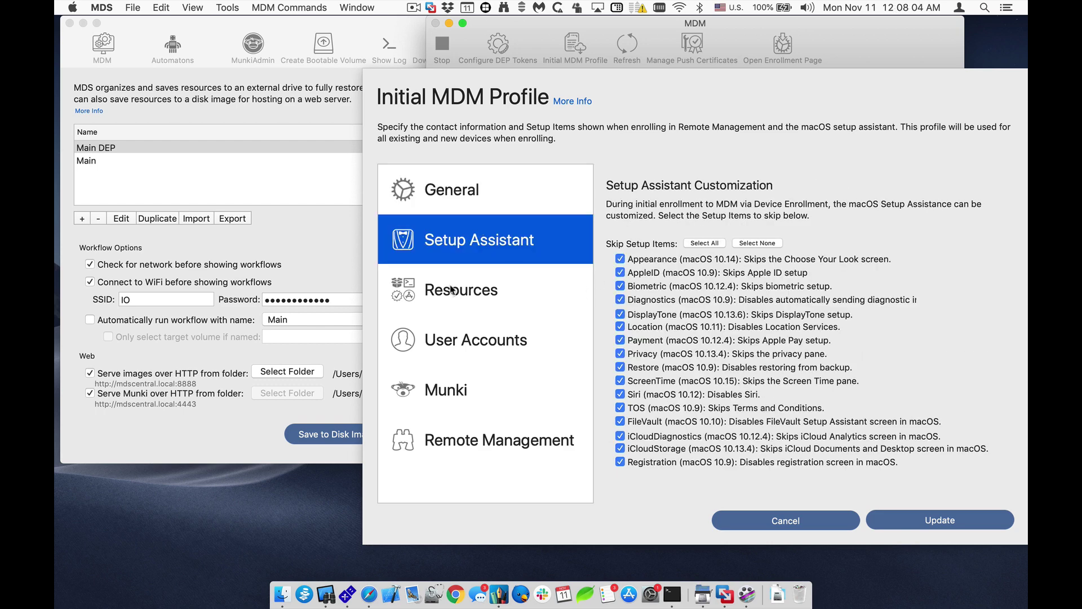
pyautogui.click(475, 299)
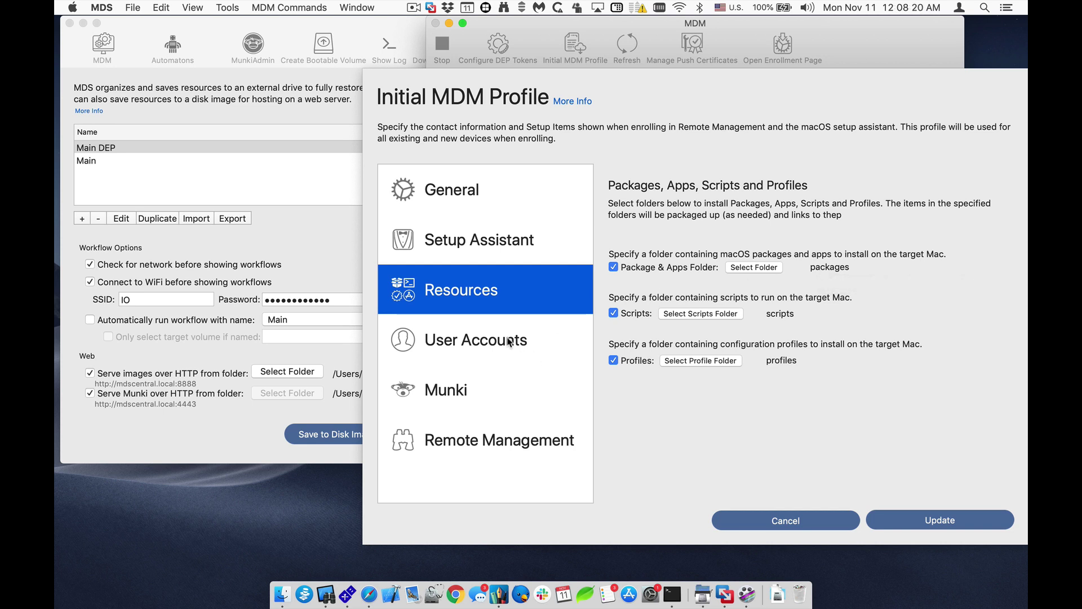
pyautogui.click(507, 389)
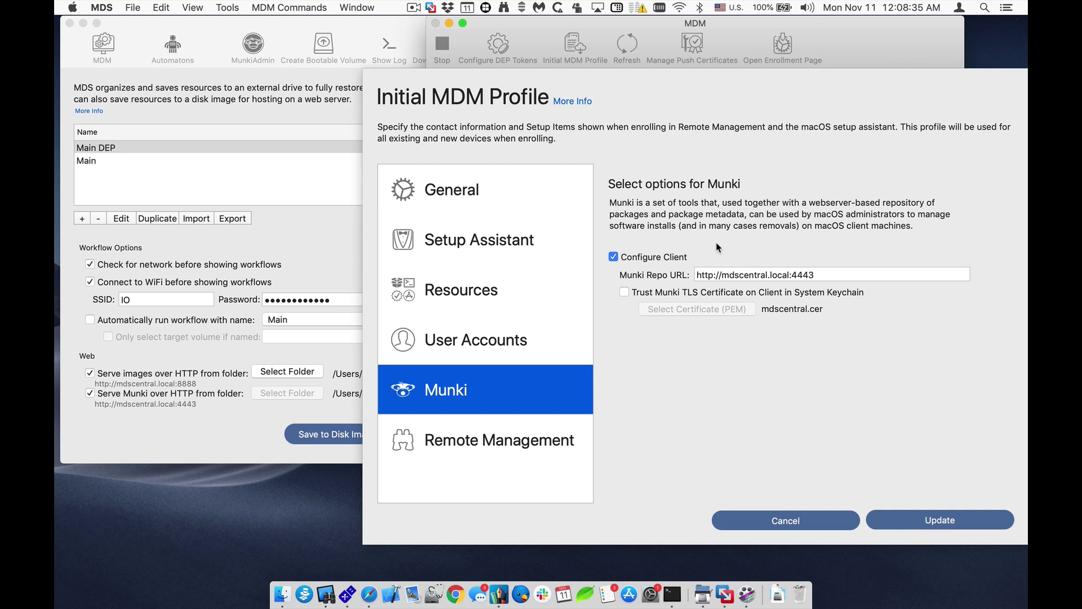
pyautogui.click(526, 451)
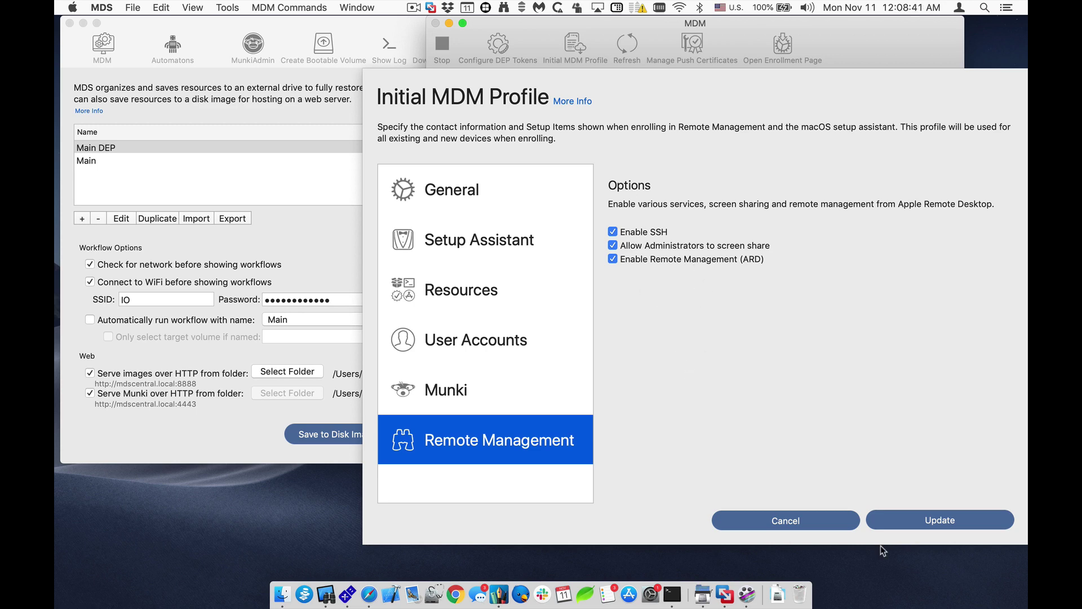
pyautogui.click(826, 525)
pyautogui.hotkey('ctrl', 'Right')
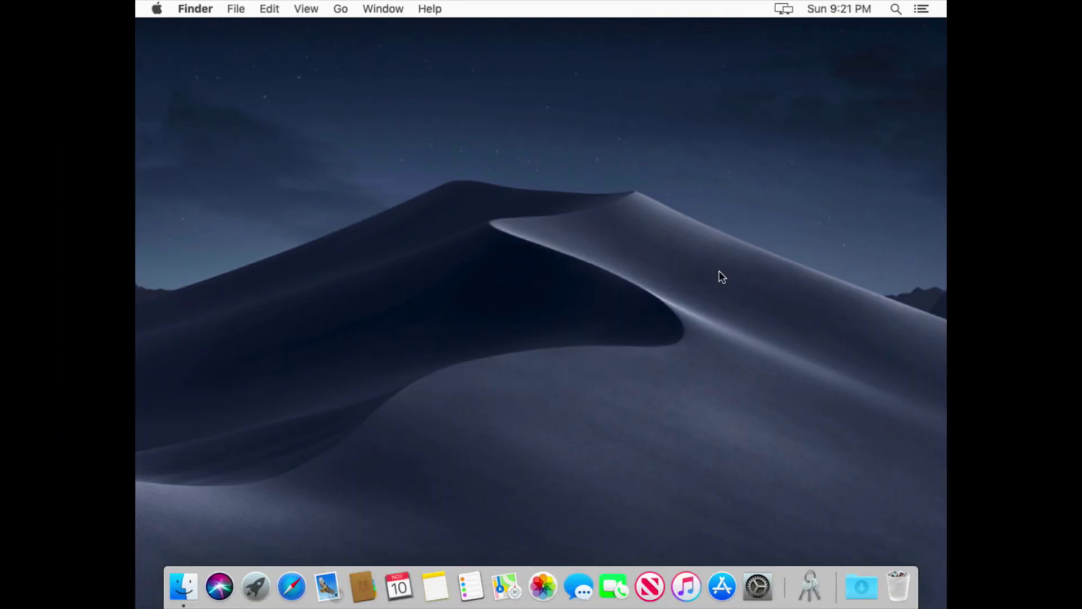
pyautogui.click(757, 587)
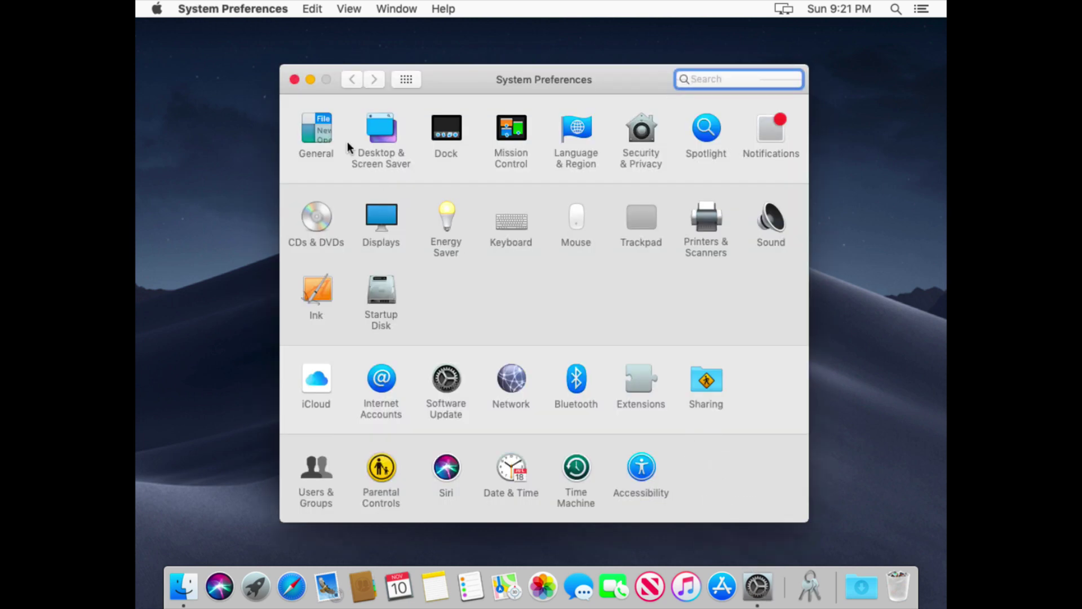
pyautogui.click(293, 80)
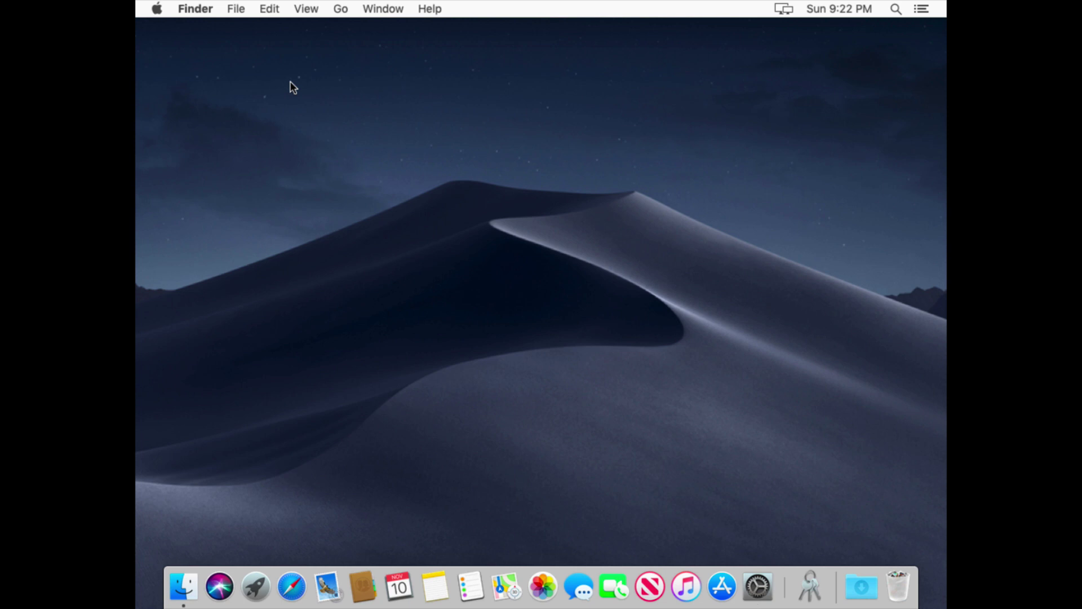
pyautogui.click(286, 603)
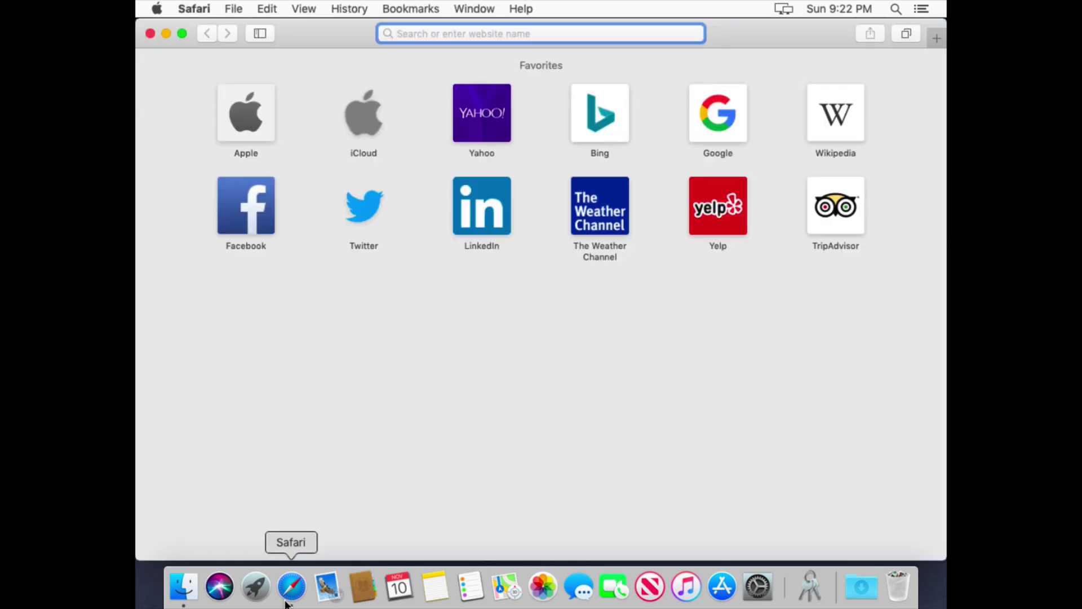
pyautogui.write('https://')
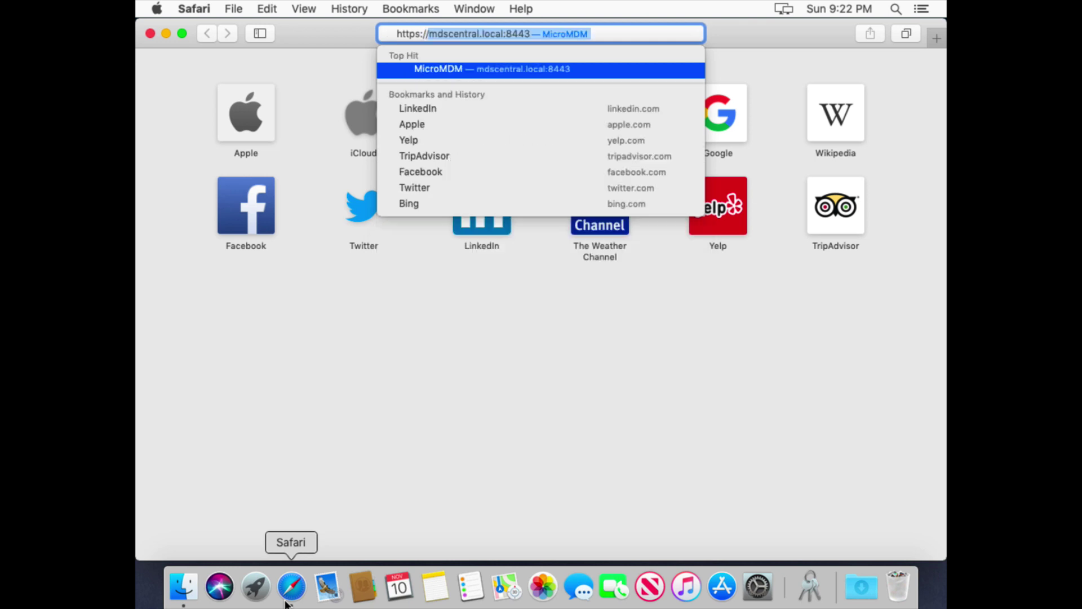
pyautogui.press('Return')
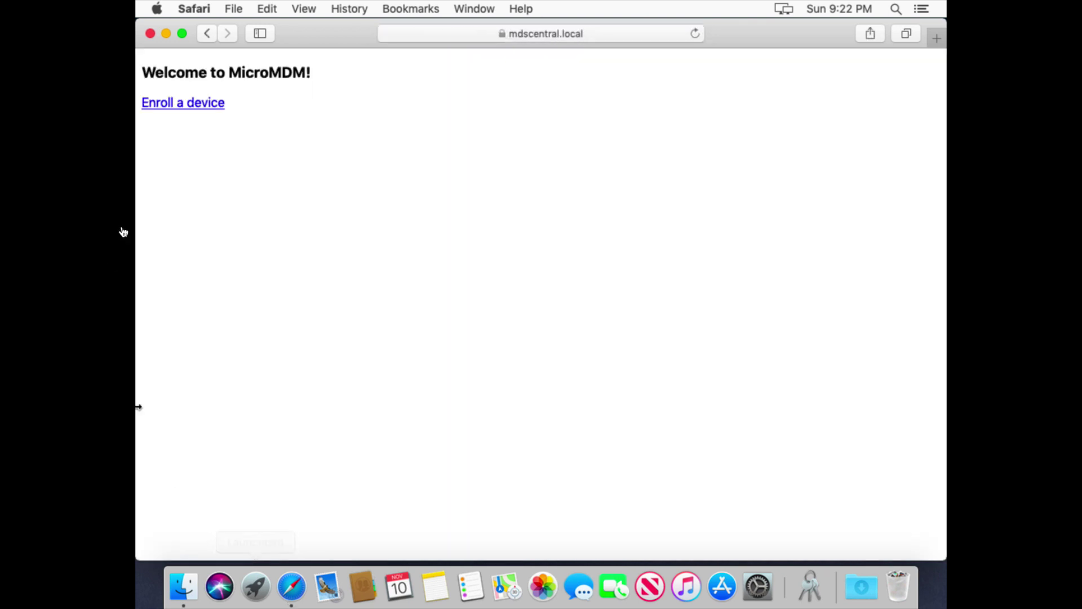
pyautogui.click(163, 111)
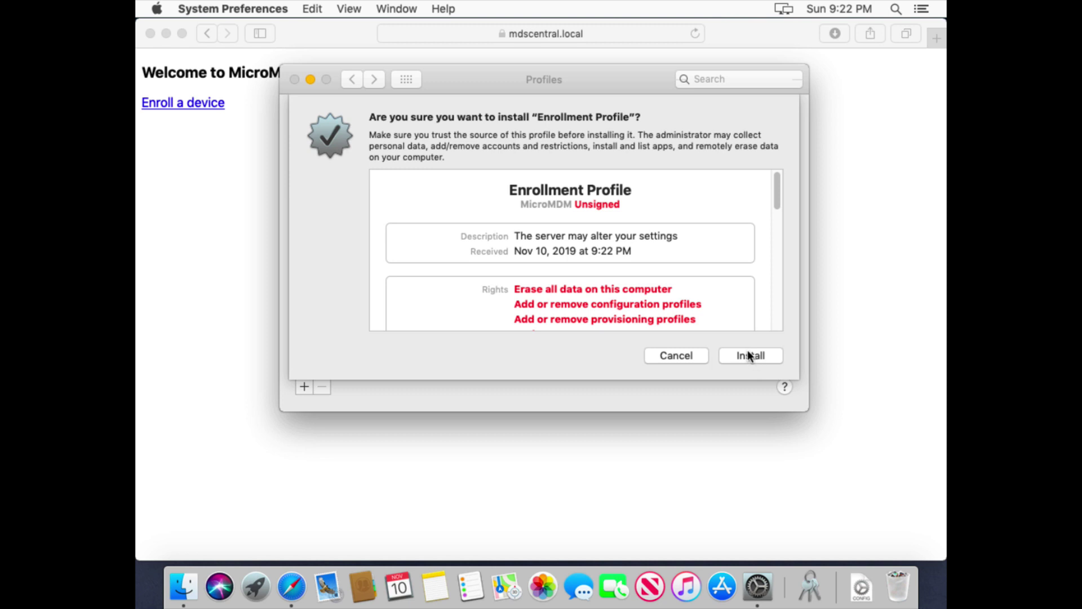
# Step: Install the Enrollment Profile, authorizing with the admin password, and close the Profiles window
pyautogui.click(748, 355)
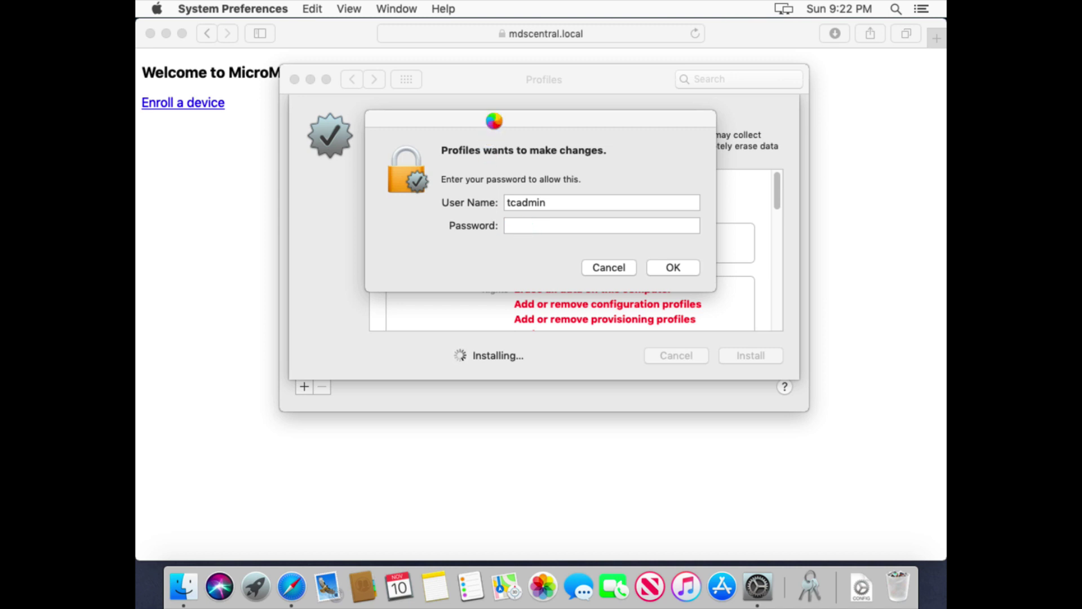
pyautogui.write('••••••••••')
pyautogui.press('Return')
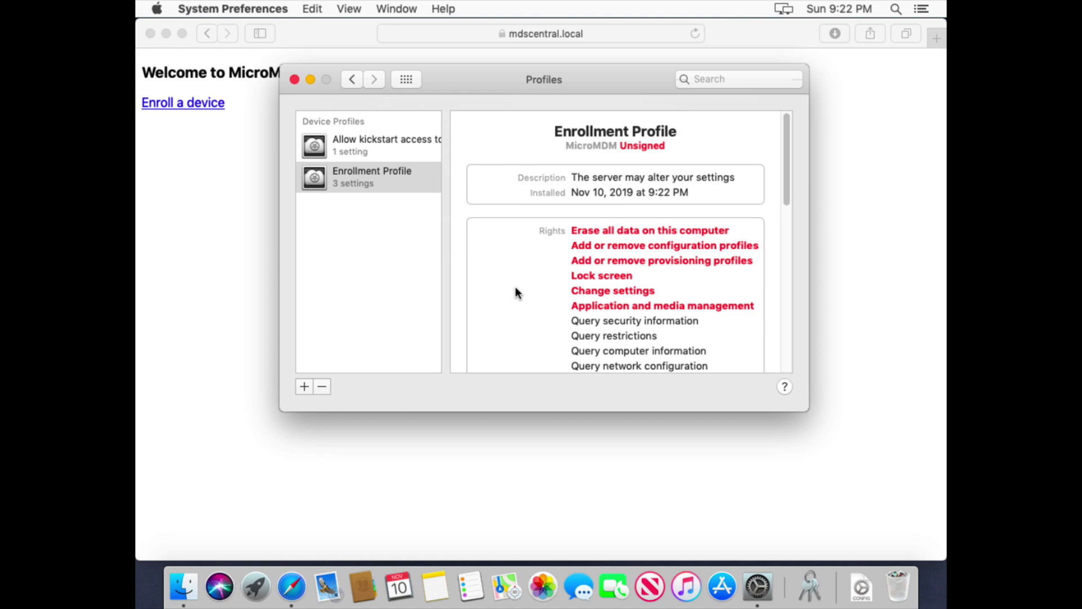
pyautogui.click(294, 78)
# Step: Quit Safari and open the Finder Applications folder as a detailed list
pyautogui.press('super+w')
pyautogui.click(325, 179)
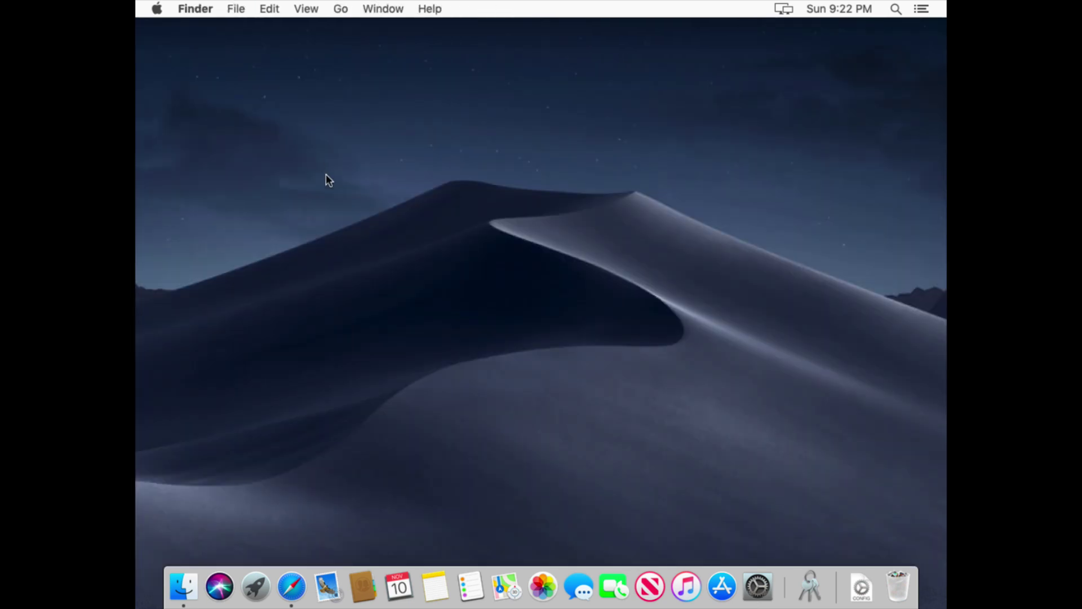
pyautogui.press('shift+super+a')
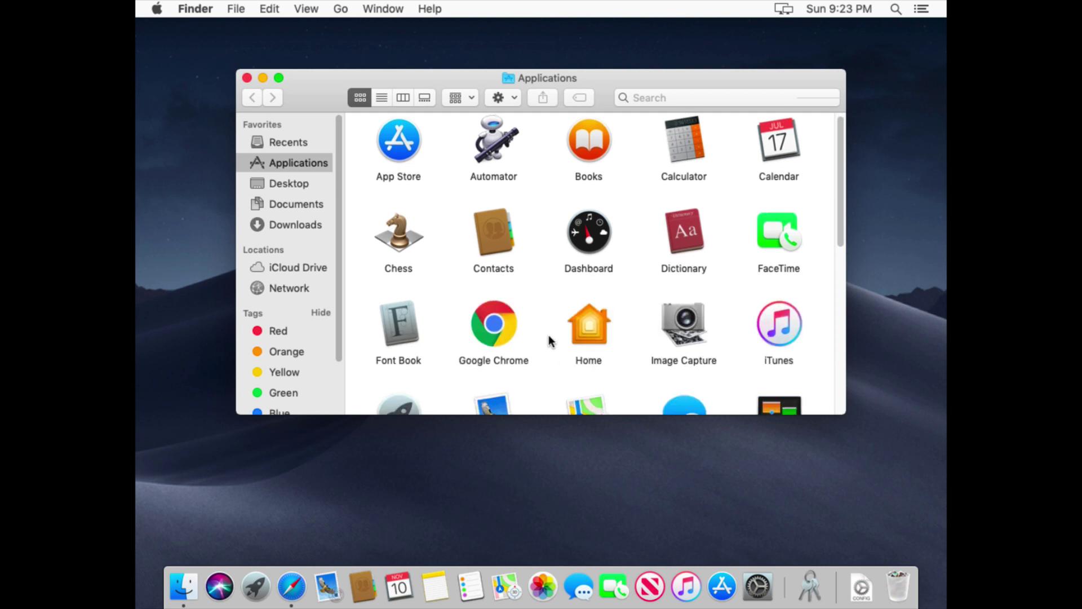
pyautogui.click(504, 327)
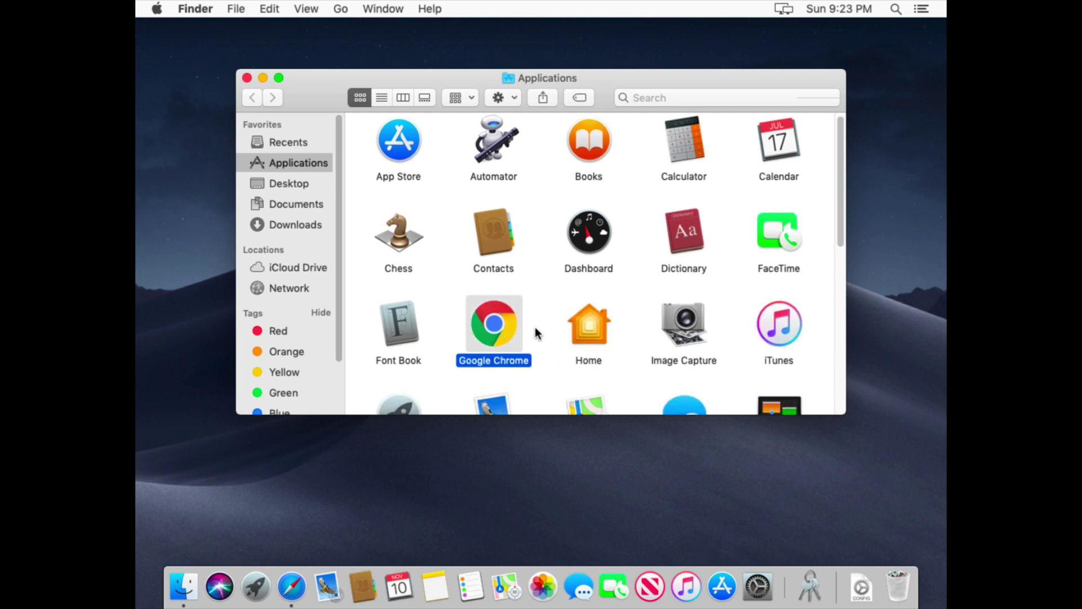
pyautogui.scroll(-5, 535, 302)
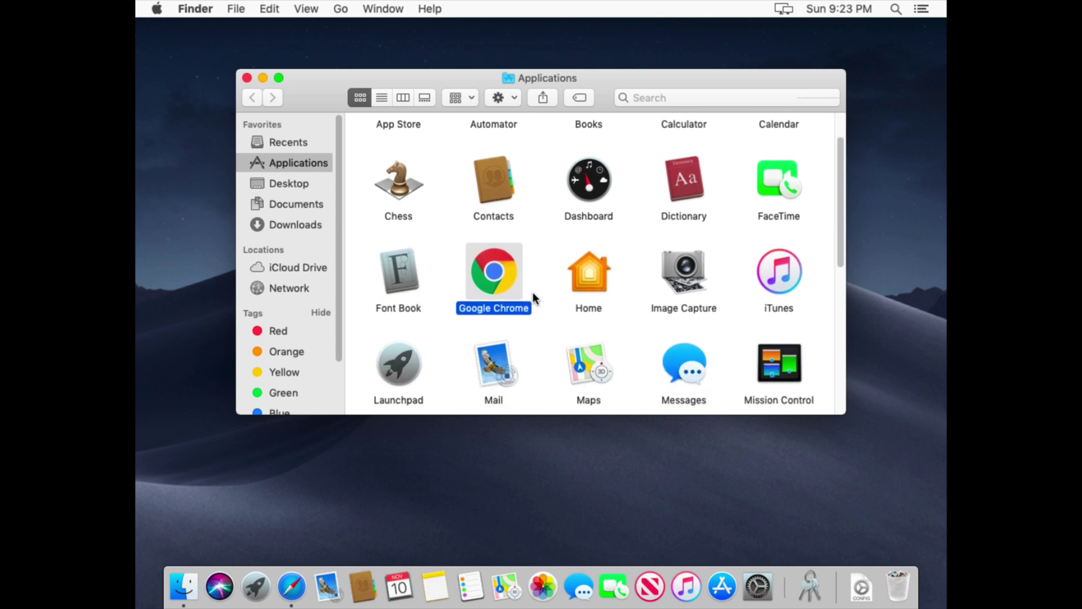
pyautogui.scroll(-2, 534, 299)
pyautogui.press('m')
pyautogui.press('n')
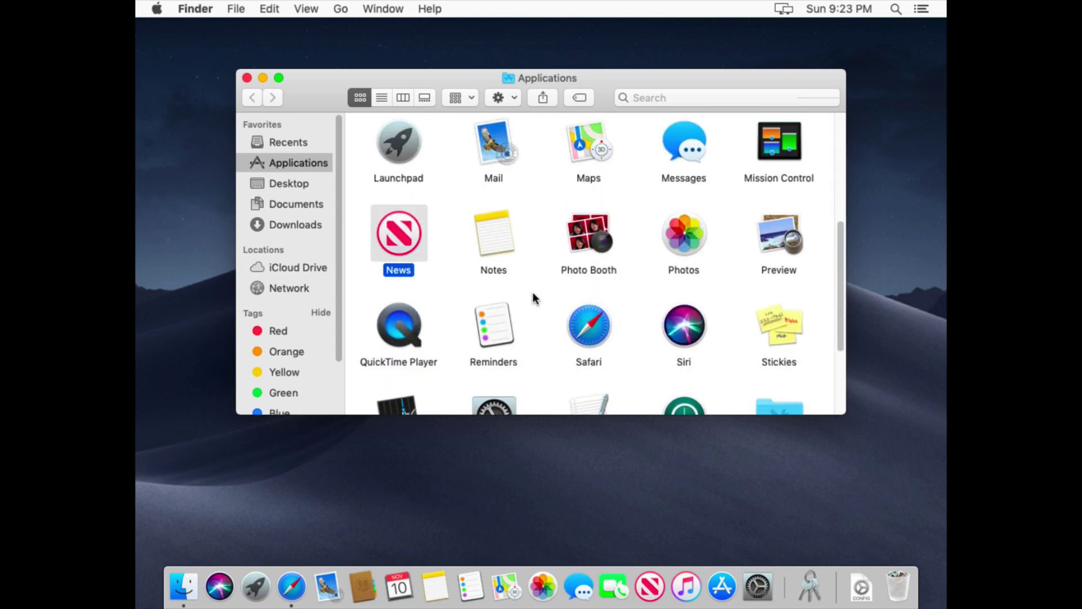
pyautogui.scroll(-1, 540, 330)
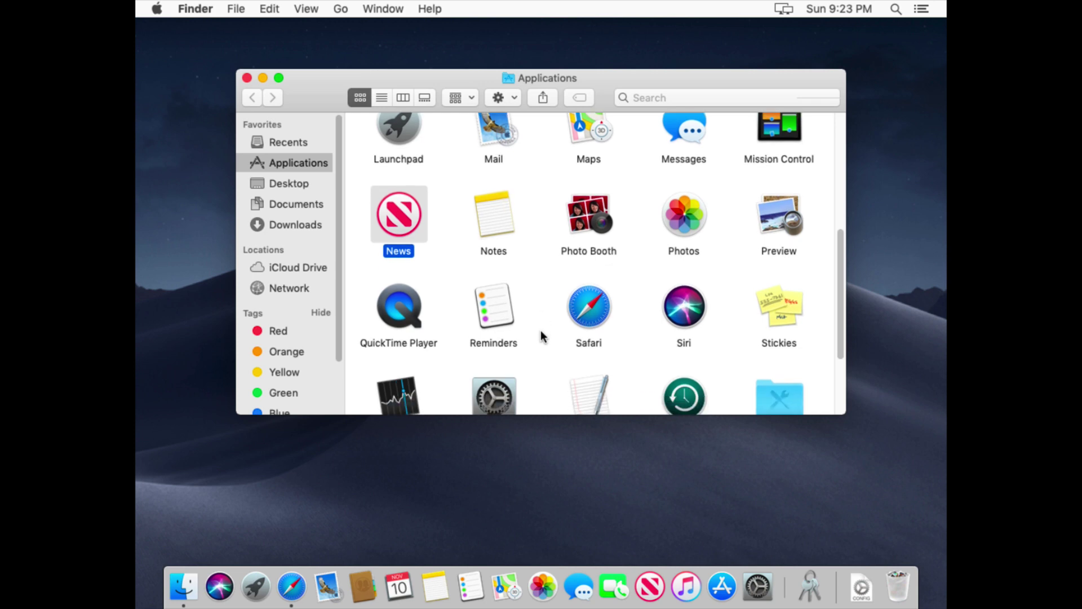
pyautogui.scroll(-3, 621, 344)
pyautogui.press('m')
pyautogui.press('super+2')
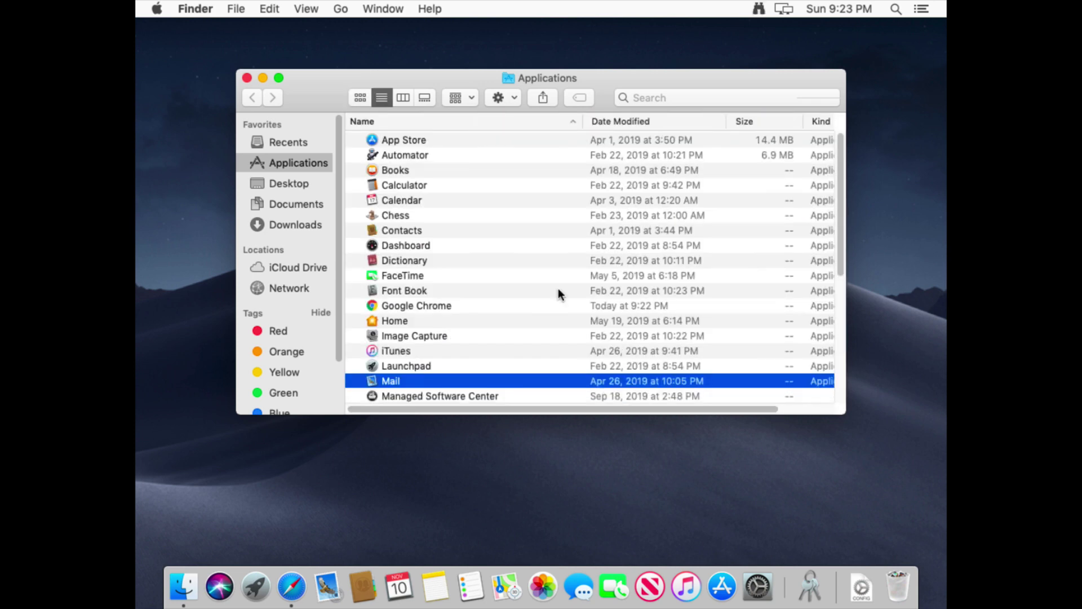
# Step: Check the remote management status menu, then launch Managed Software Center
pyautogui.click(759, 11)
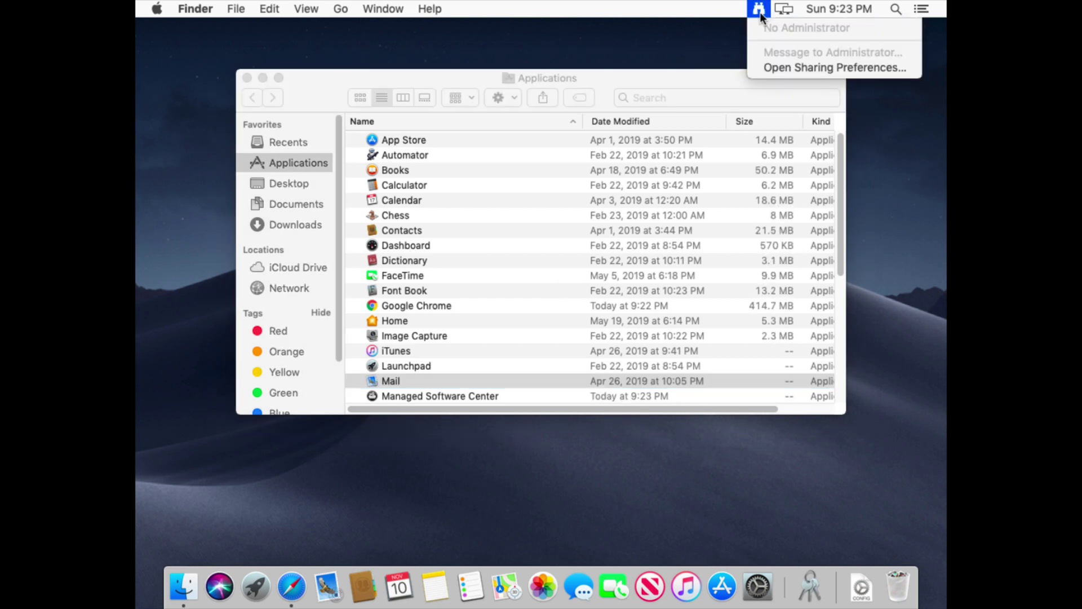
pyautogui.click(760, 12)
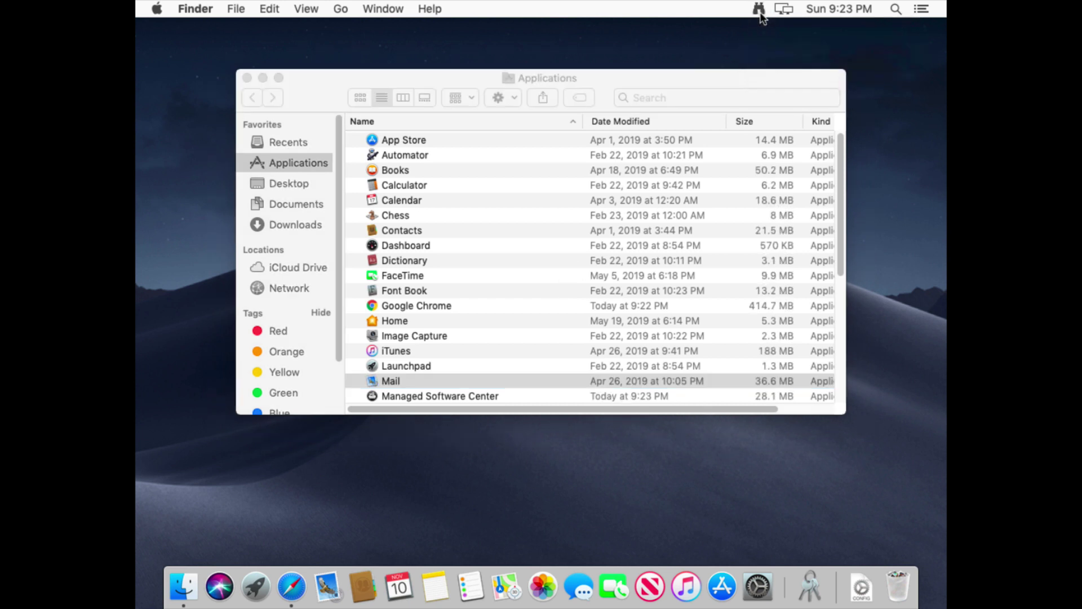
pyautogui.doubleClick(400, 397)
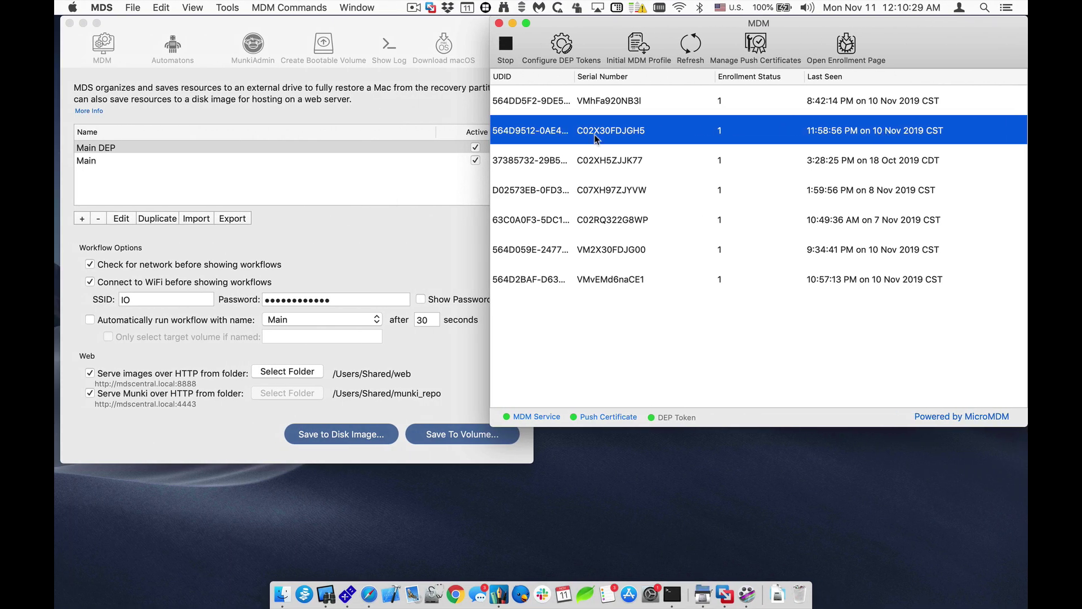
# Step: Refresh the device list, select the new client Mac, and send it a Restart Device command
pyautogui.click(693, 55)
pyautogui.click(851, 282)
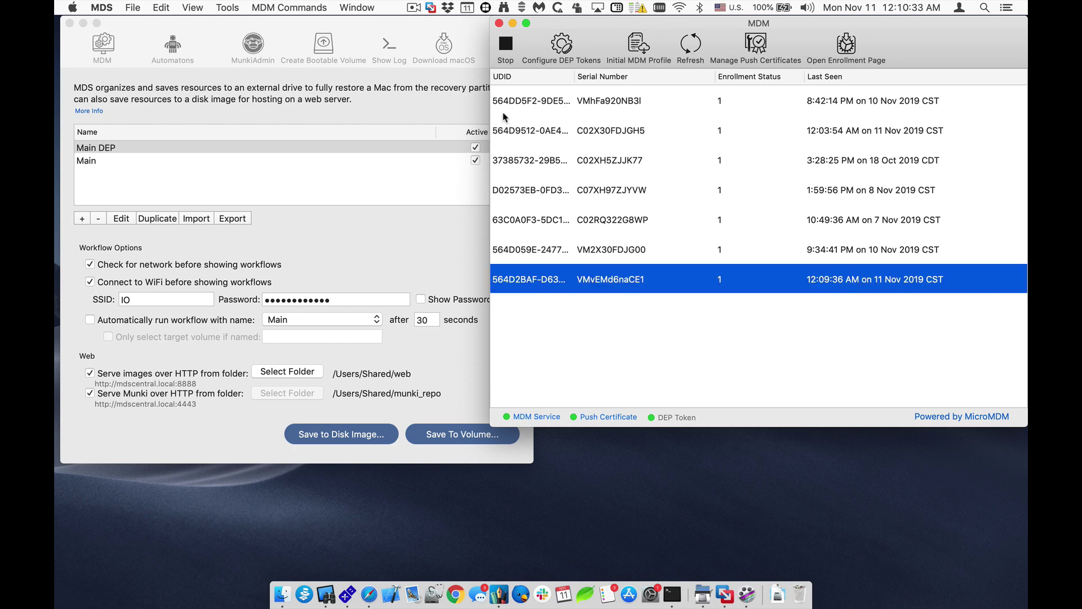
pyautogui.click(257, 6)
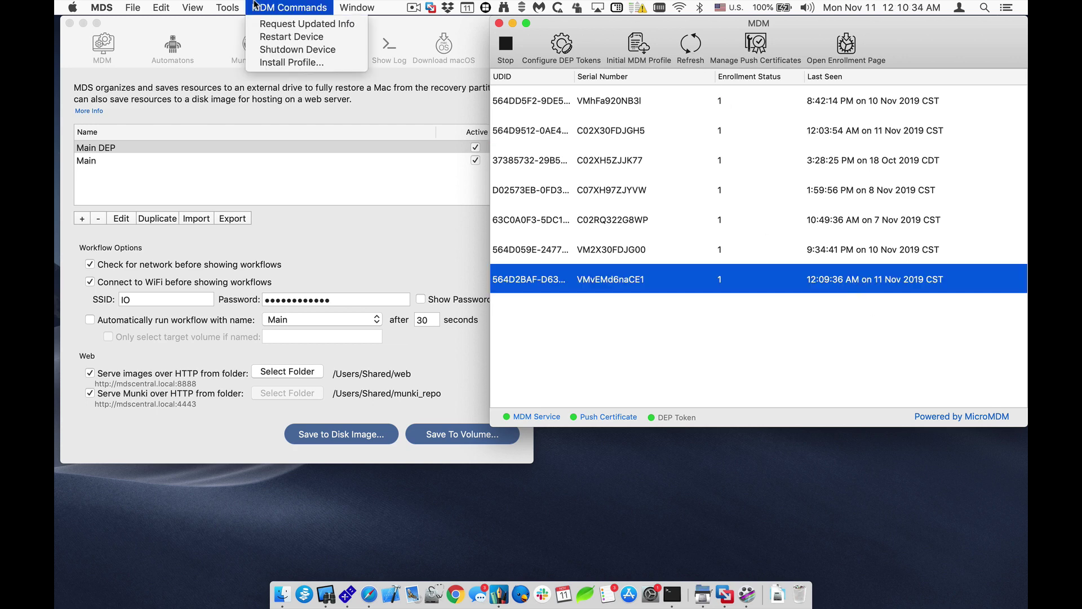
pyautogui.click(269, 37)
pyautogui.click(627, 218)
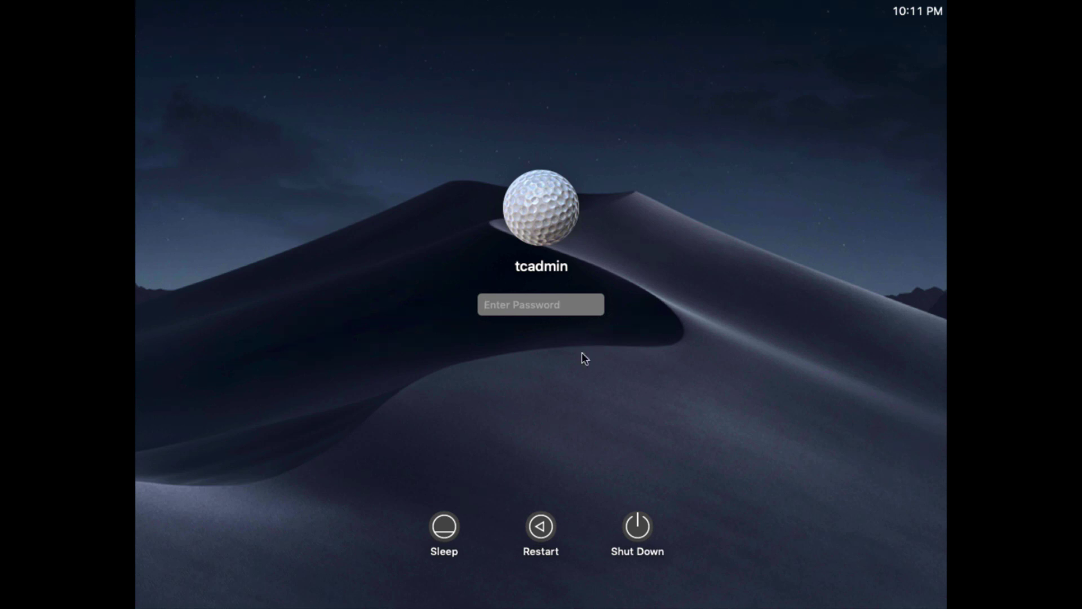
# Step: Log back in with the account password and relaunch Managed Software Center from Applications
pyautogui.write('••••••••••')
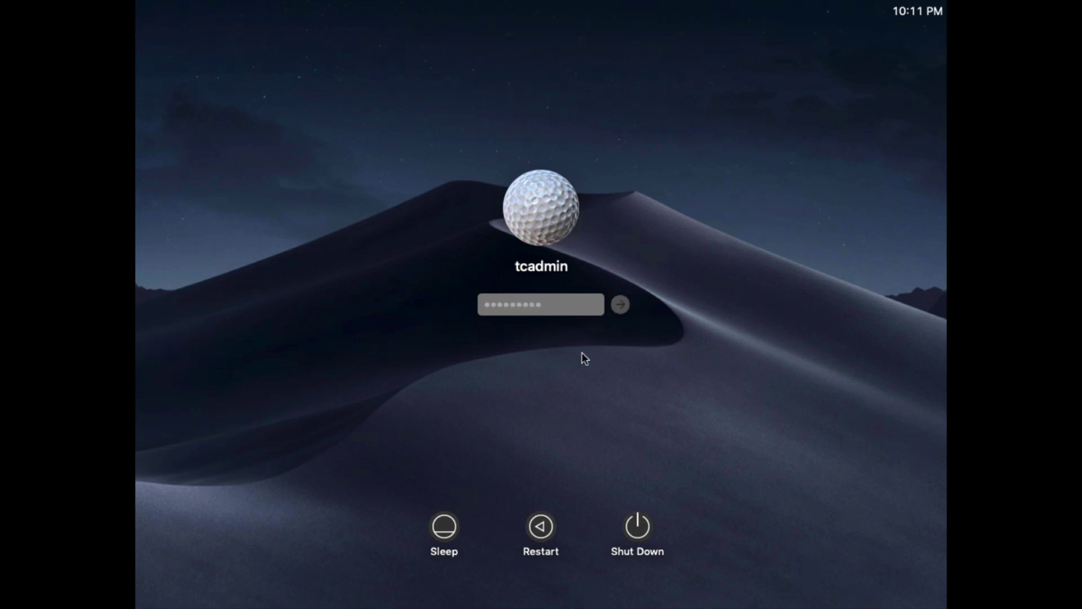
pyautogui.press('Return')
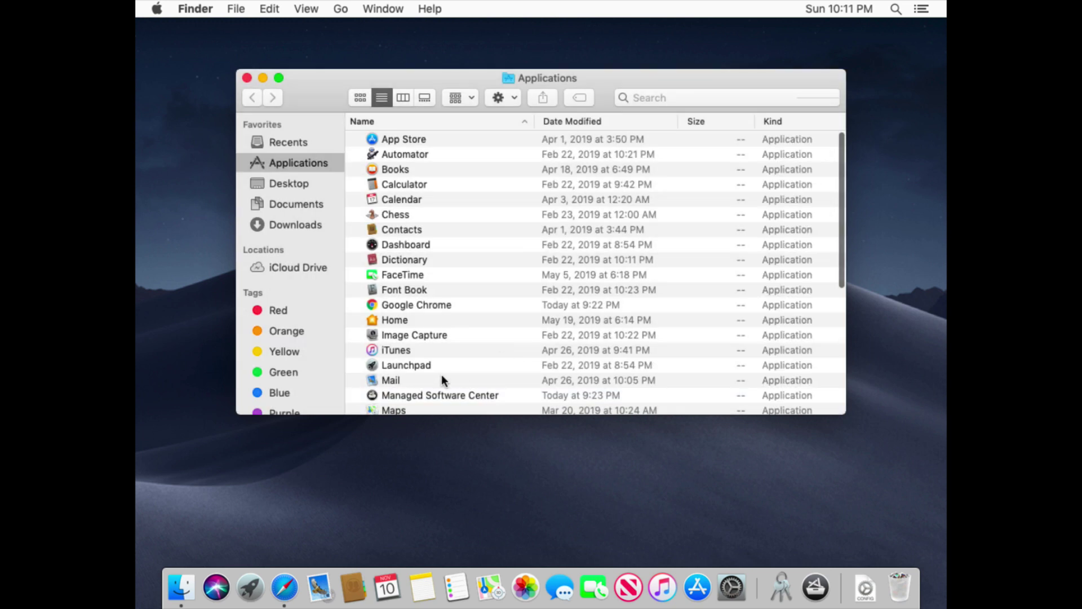
pyautogui.doubleClick(441, 396)
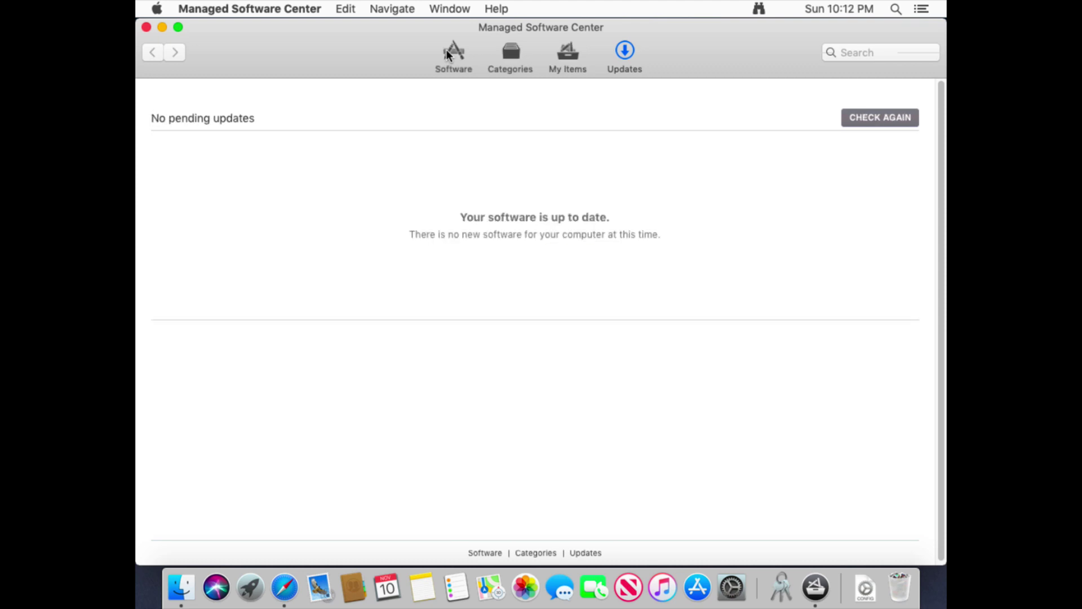
# Step: Install Winclone from the Software catalog, quit Managed Software Center, and close the Applications window
pyautogui.click(447, 54)
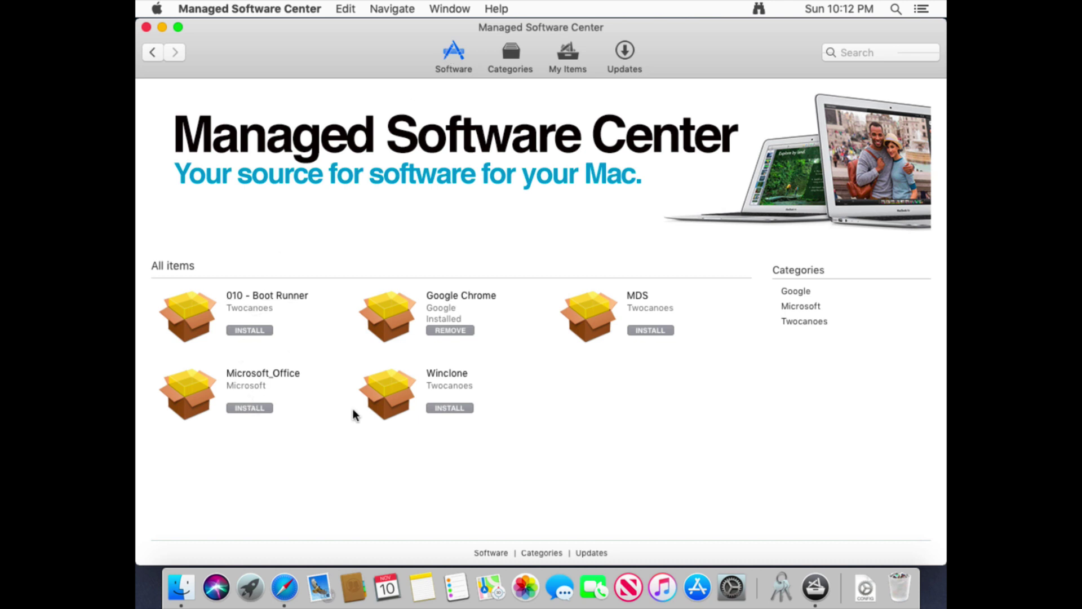
pyautogui.click(454, 410)
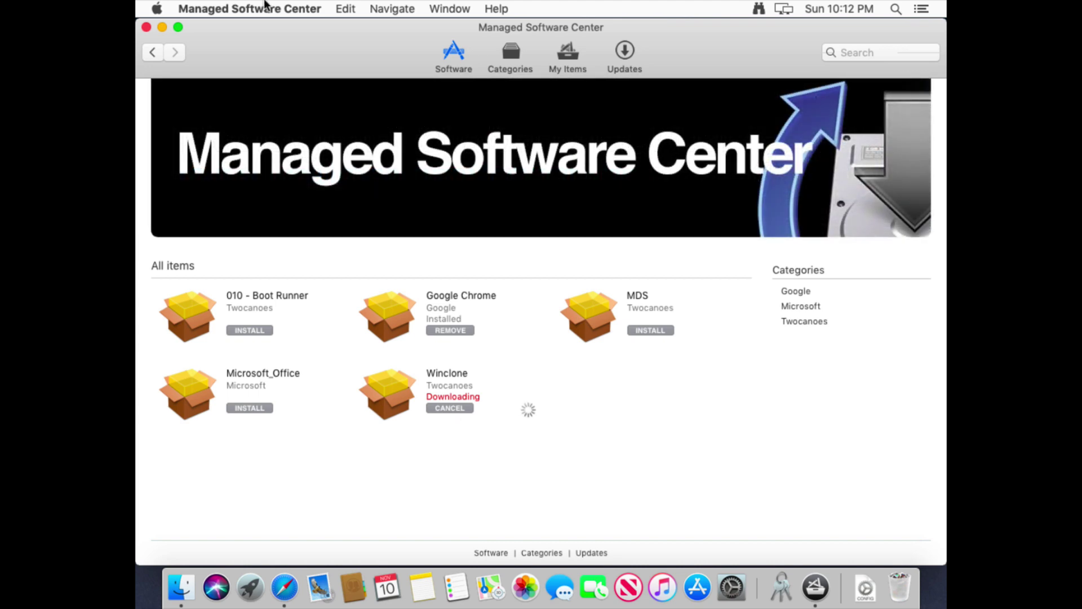
pyautogui.click(265, 5)
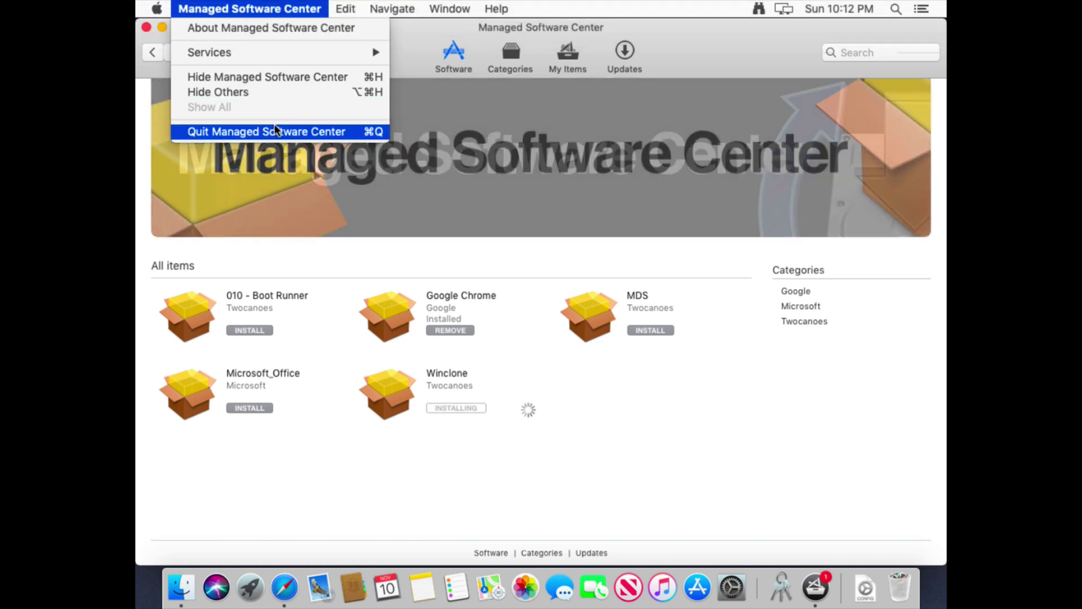
pyautogui.click(274, 131)
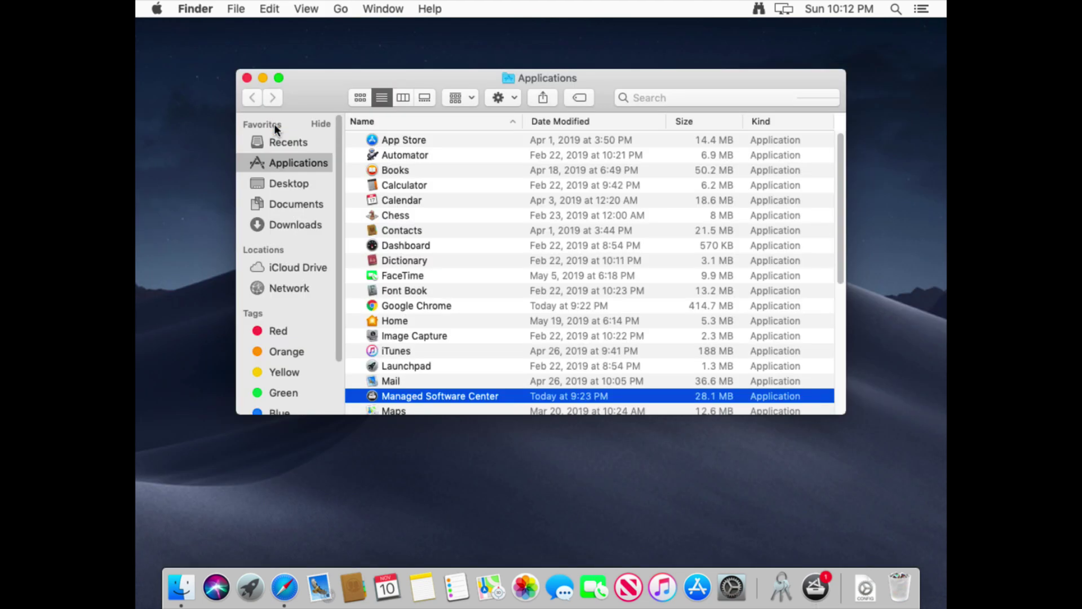
pyautogui.click(247, 78)
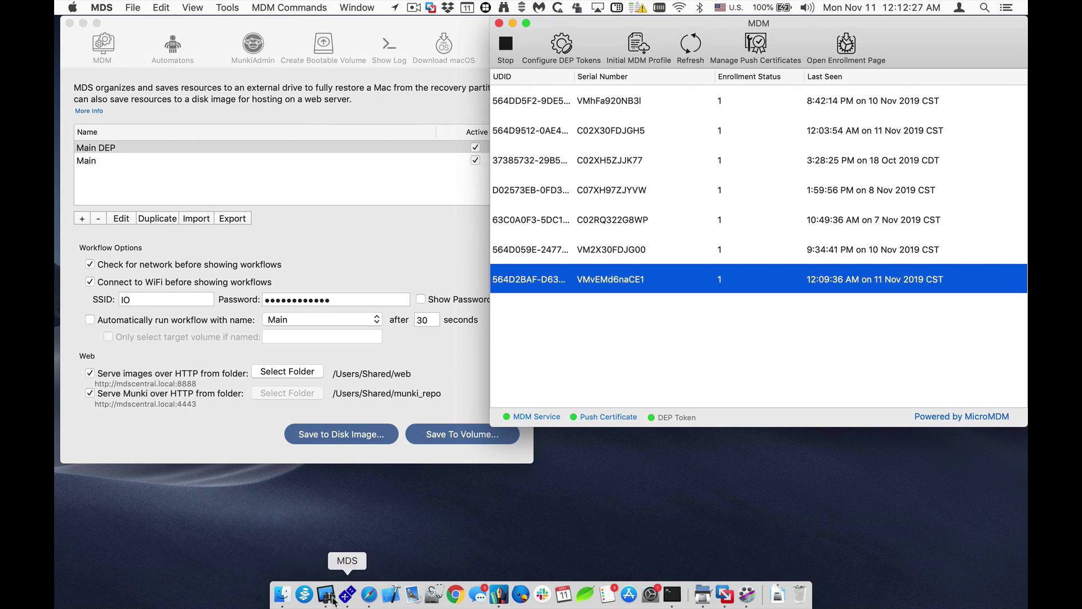
# Step: Try to control mdscentral in Remote Desktop and dismiss the cannot-control-own-screen alert
pyautogui.click(326, 594)
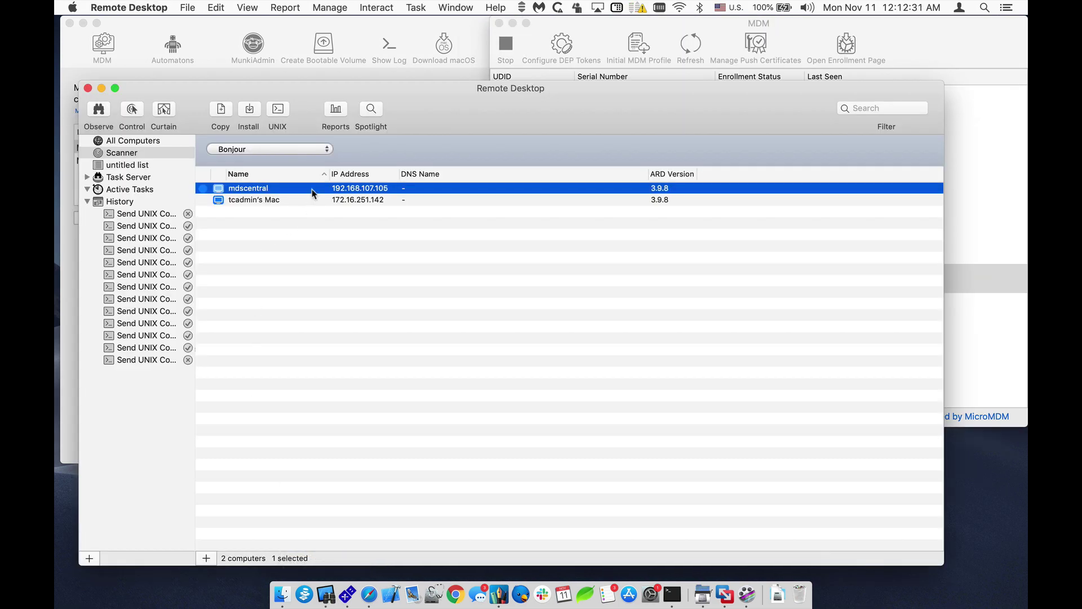
pyautogui.rightClick(312, 189)
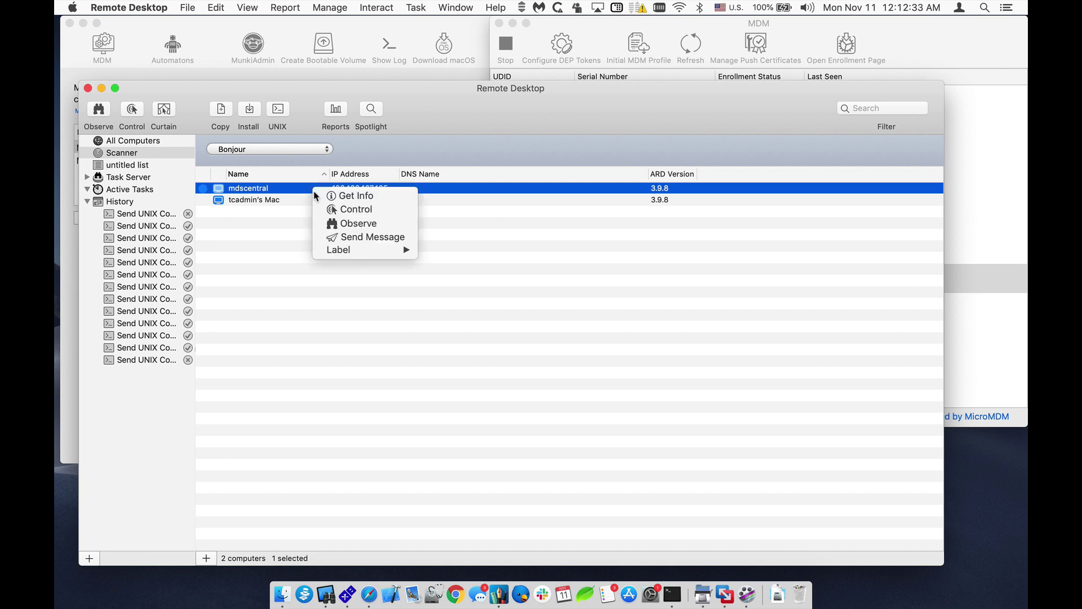
pyautogui.click(349, 210)
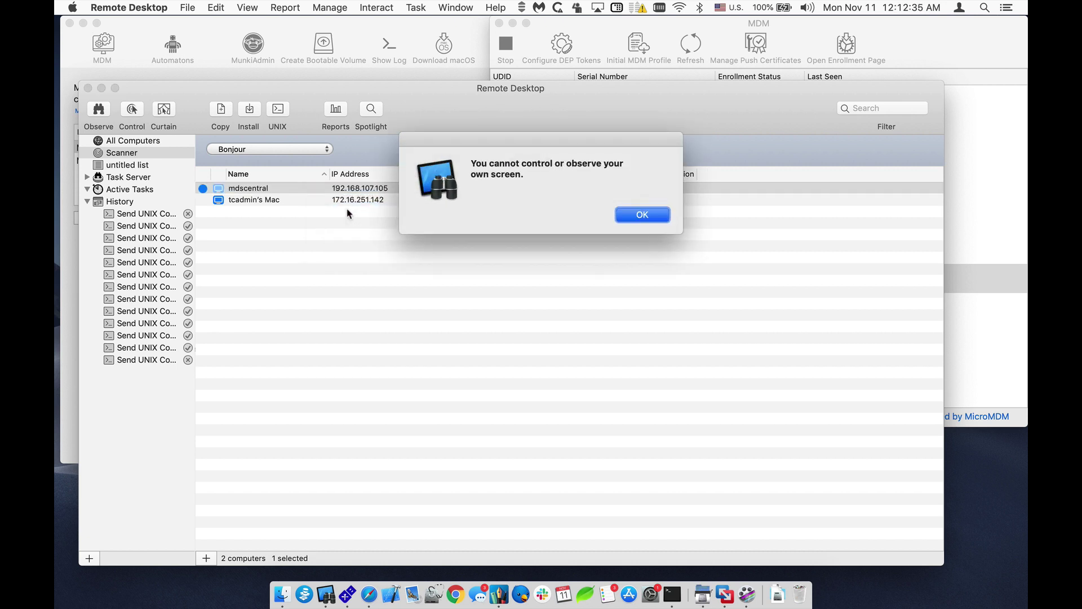
pyautogui.click(643, 216)
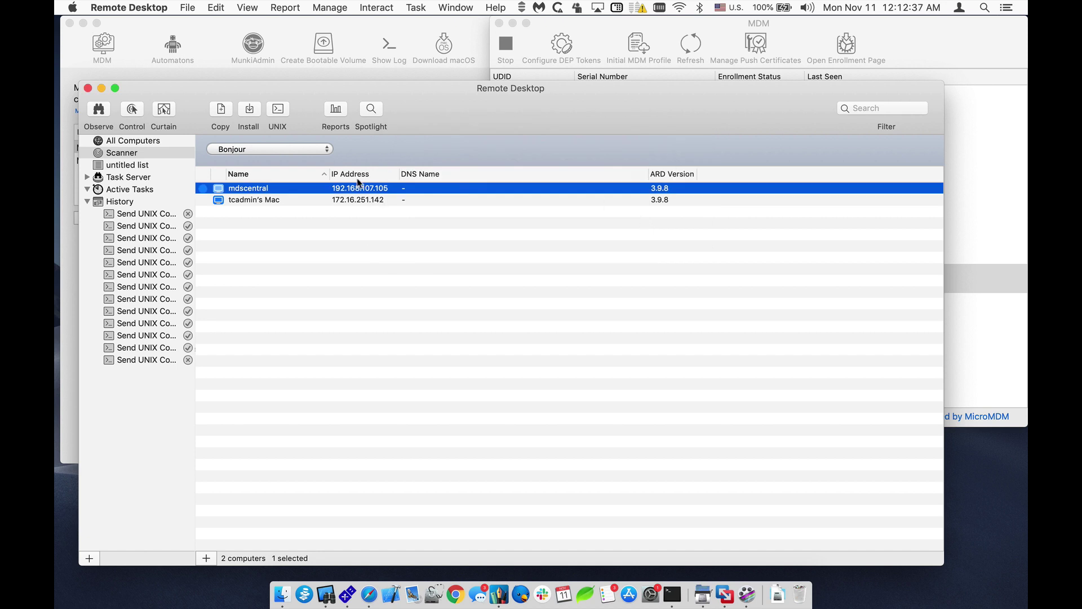
# Step: Start controlling the client Mac, authenticating with the admin user name and password
pyautogui.click(363, 203)
pyautogui.rightClick(364, 203)
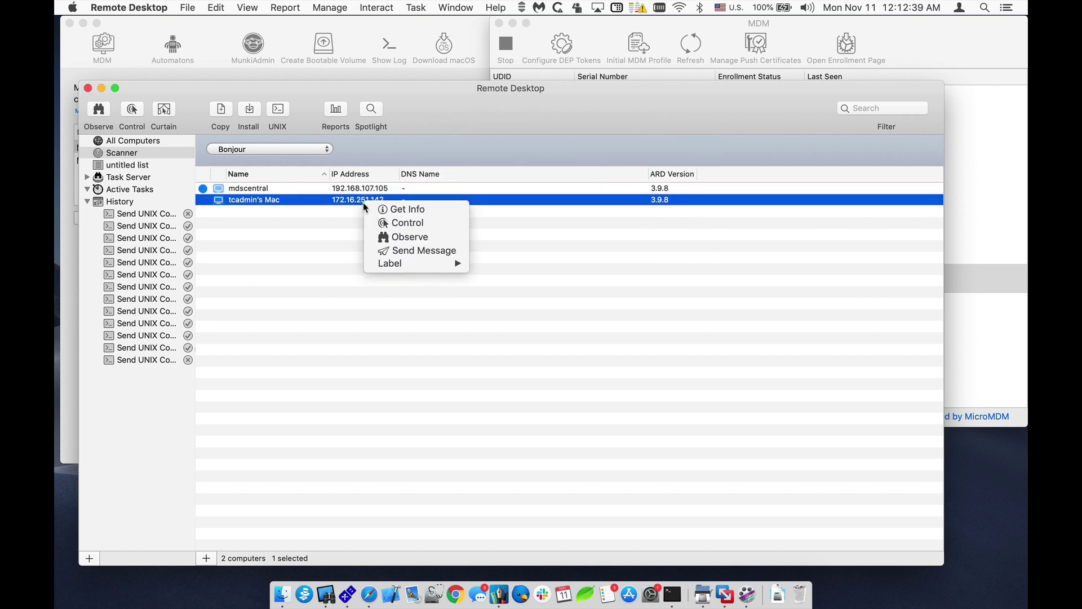
pyautogui.click(381, 225)
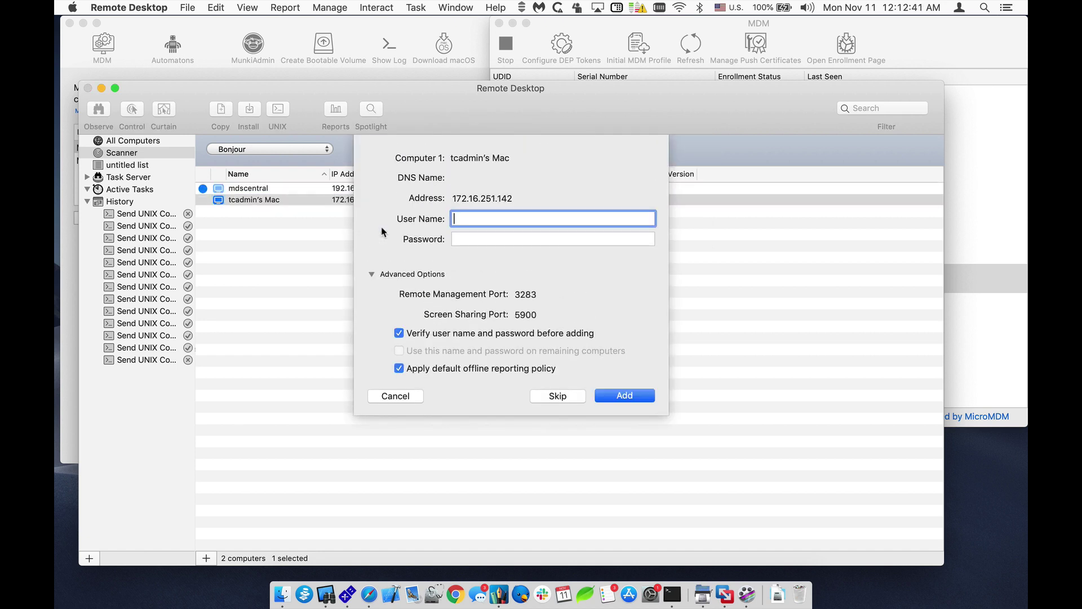
pyautogui.write('tcadmin')
pyautogui.press('Tab')
pyautogui.write('*********')
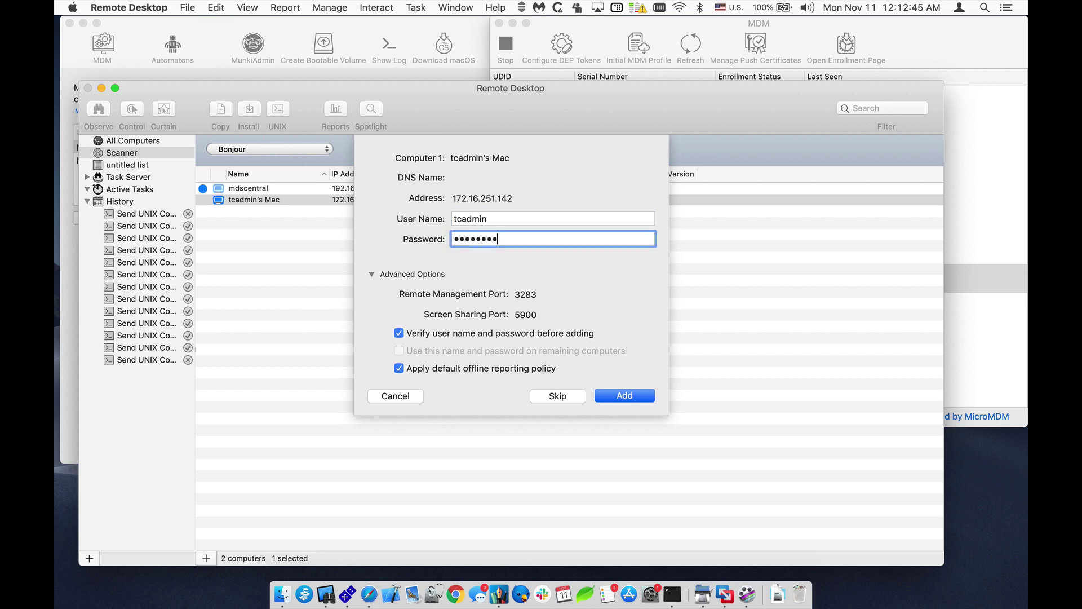
pyautogui.press('Return')
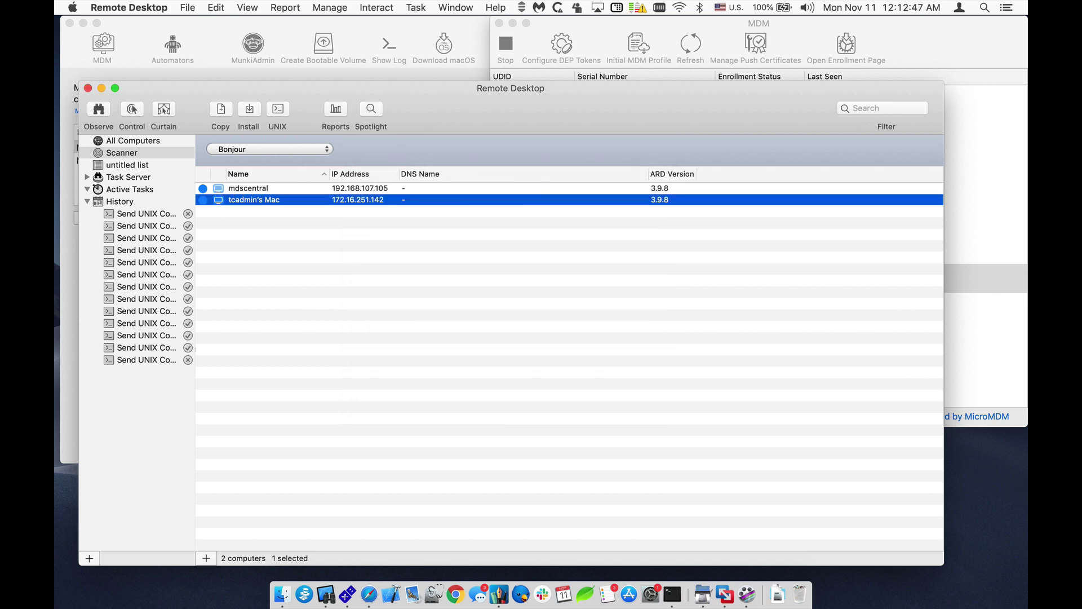
pyautogui.press('super+shift+c')
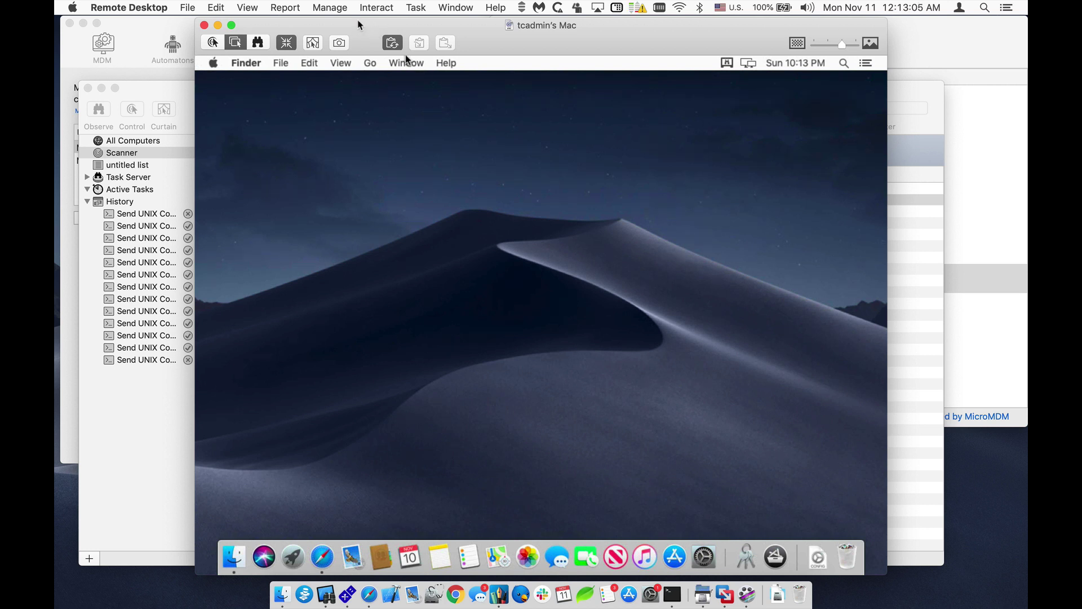
# Step: Drag the client Mac's Control window to the right, beside the computer list
pyautogui.moveTo(367, 19); pyautogui.dragTo(628, 17)
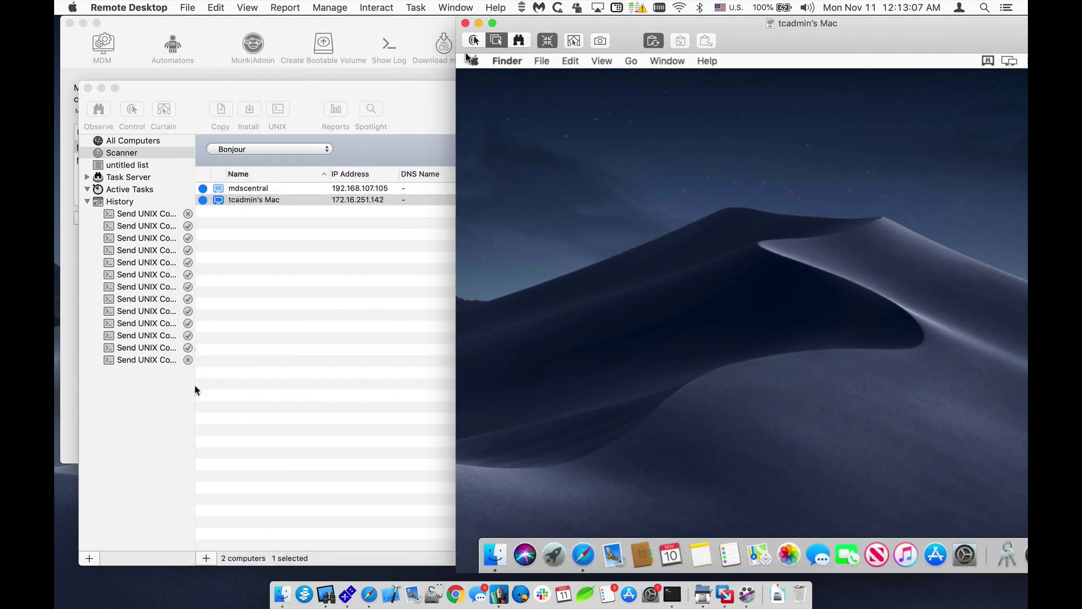